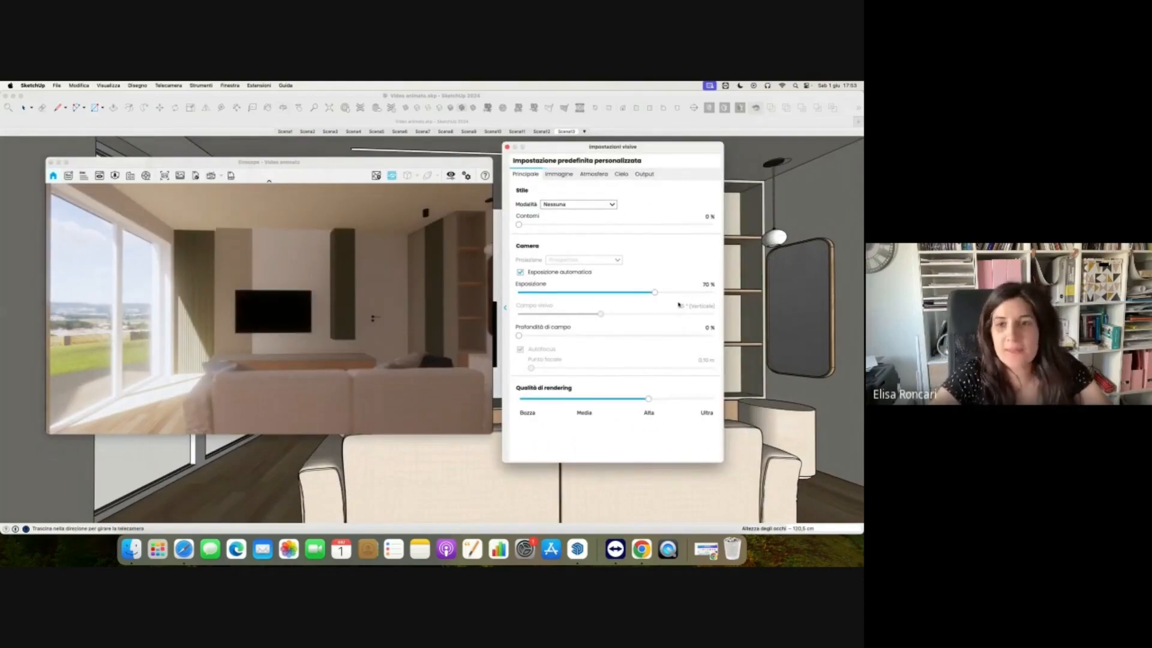
Set the automatic exposure level to 80% in the render's visual settings and close them.
{"action": "left_click_drag", "start_coordinate": [654, 293], "coordinate": [674, 292]}
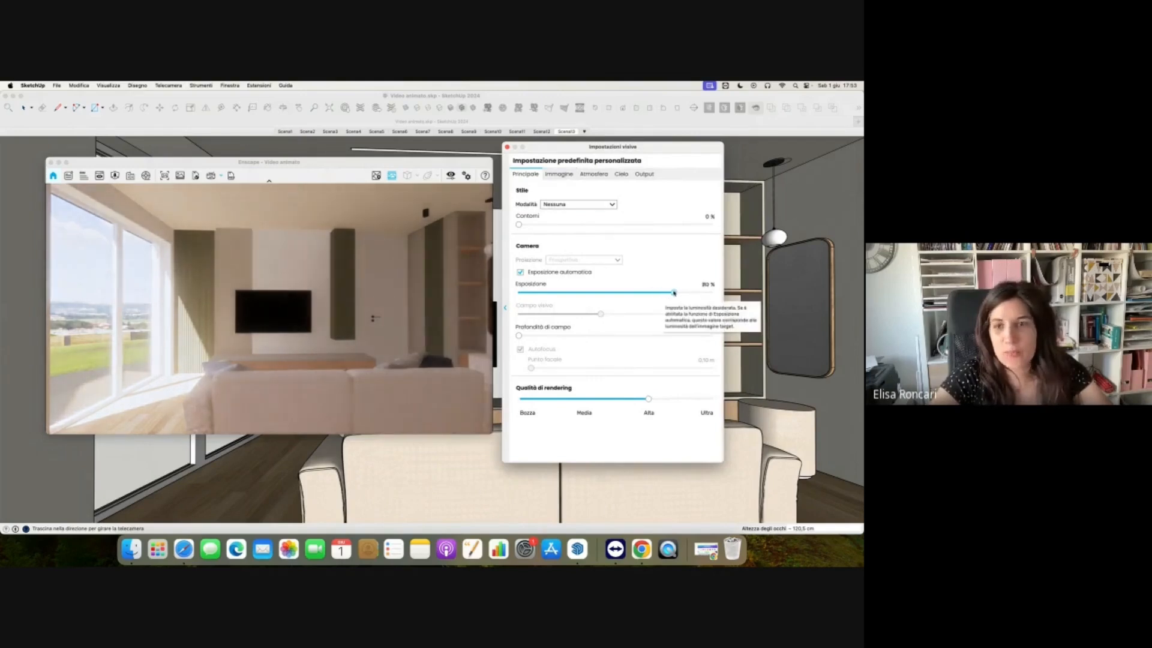
{"action": "left_click", "coordinate": [507, 147]}
Open the Enscape material editor and sample the black material of the wall-mounted TV screen for editing.
{"action": "scroll", "coordinate": [579, 282], "scroll_direction": "up", "scroll_amount": 5}
{"action": "scroll", "coordinate": [650, 292], "scroll_direction": "down", "scroll_amount": 2}
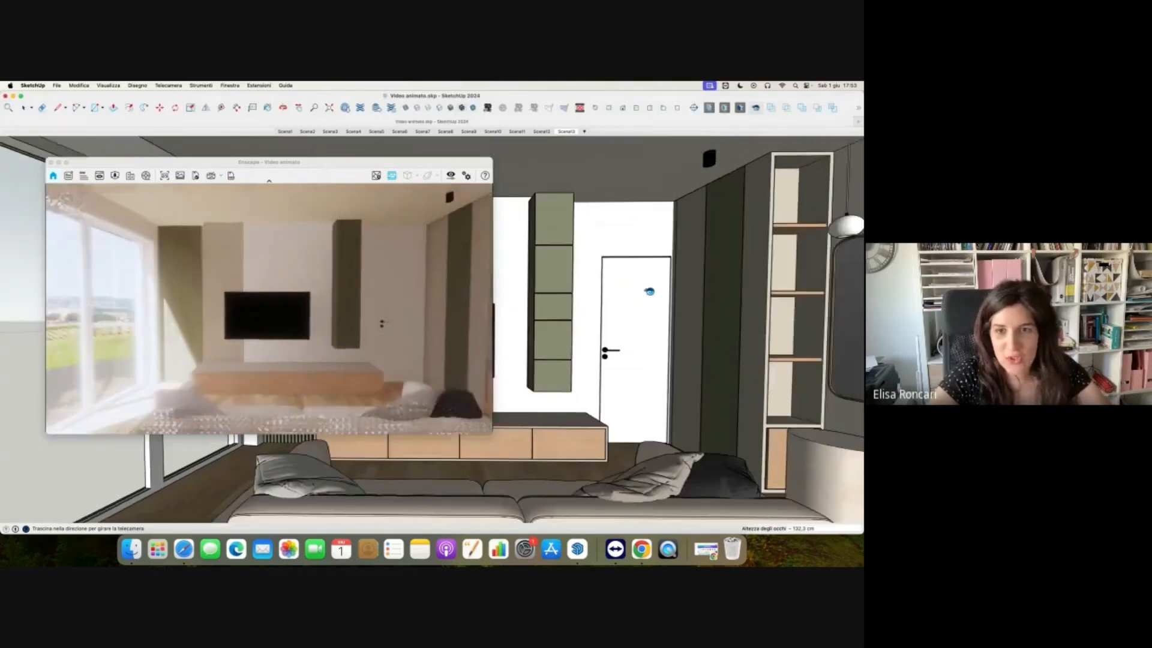
{"action": "mouse_move", "coordinate": [649, 292]}
{"action": "middle_mouse_down"}
{"action": "mouse_move", "coordinate": [637, 307]}
{"action": "mouse_move", "coordinate": [619, 302]}
{"action": "middle_mouse_up"}
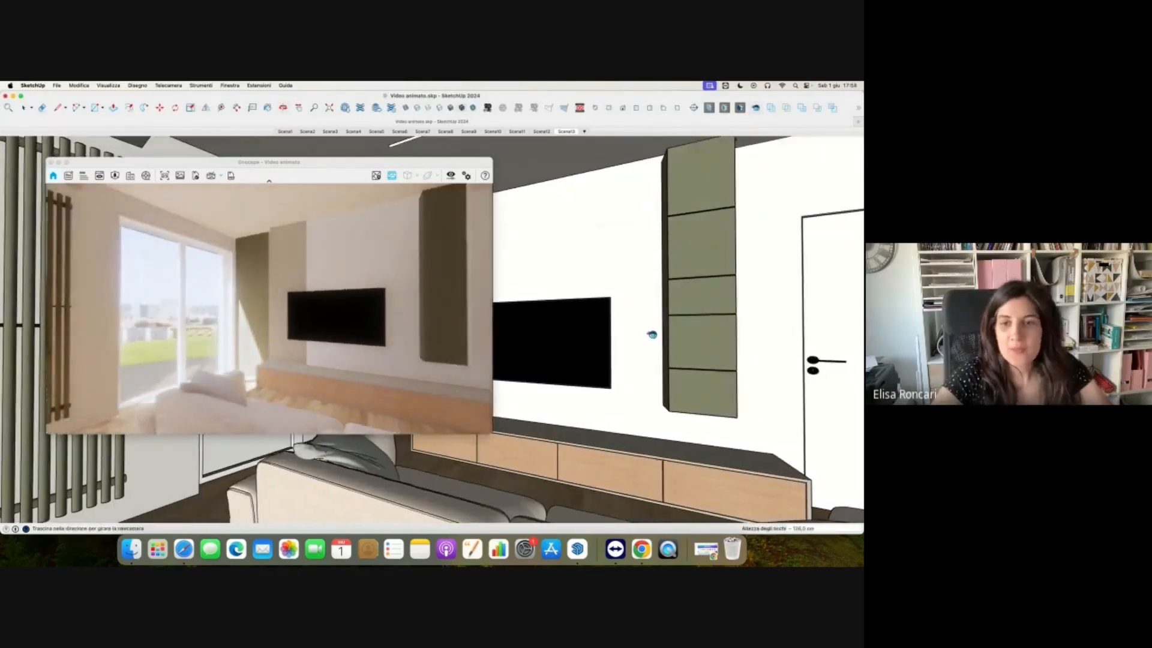
{"action": "scroll", "coordinate": [652, 333], "scroll_direction": "down", "scroll_amount": 3}
{"action": "scroll", "coordinate": [647, 334], "scroll_direction": "up", "scroll_amount": 3}
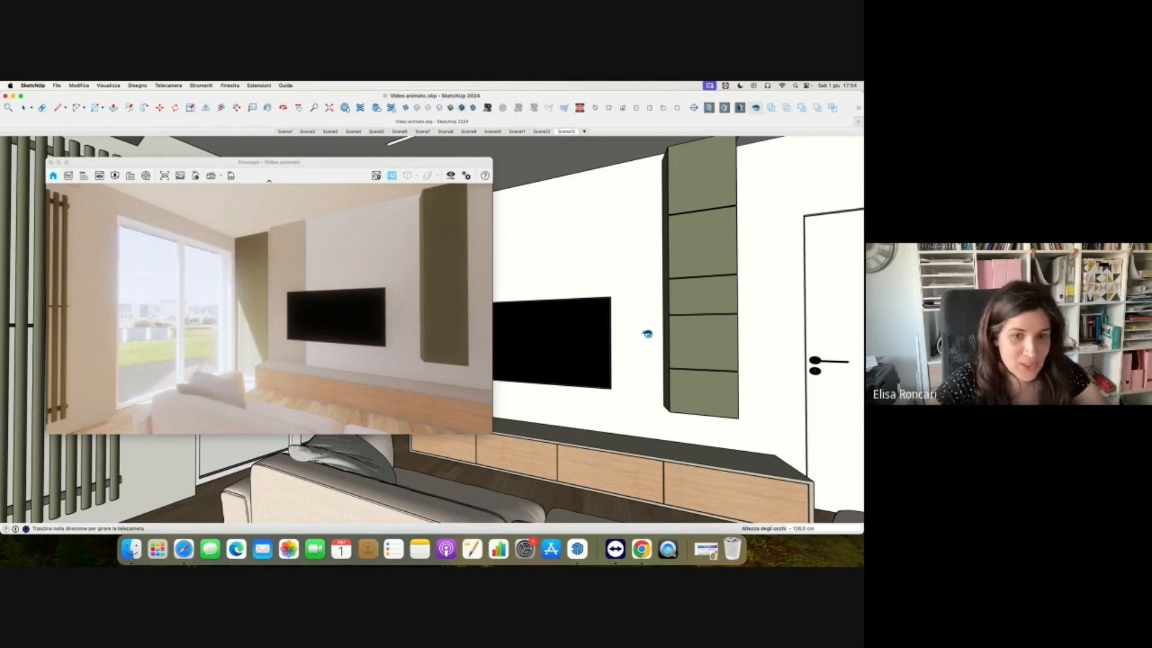
{"action": "key", "text": "b"}
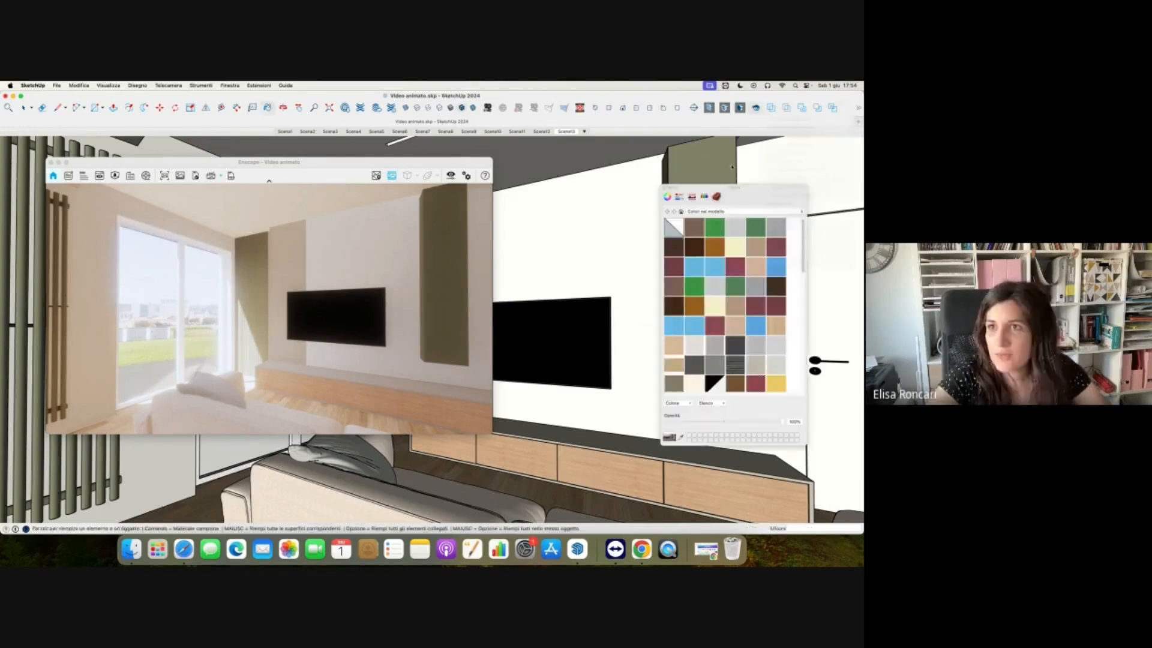
{"action": "left_click", "coordinate": [858, 108]}
{"action": "left_click", "coordinate": [819, 179]}
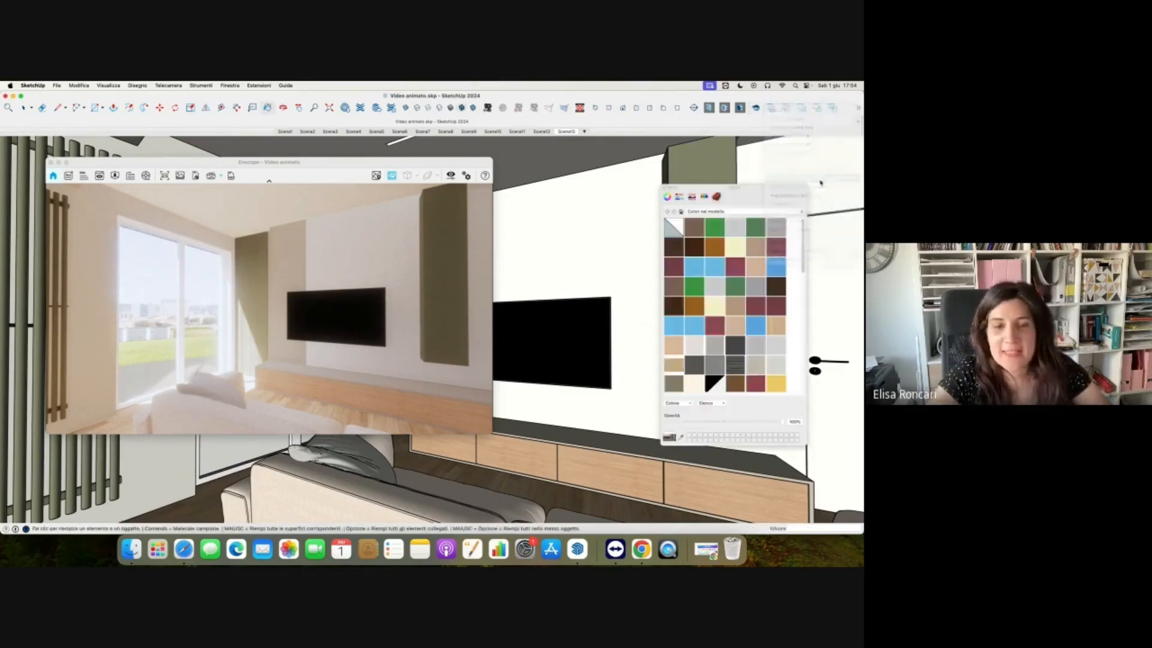
{"action": "left_click_drag", "start_coordinate": [527, 194], "coordinate": [226, 171]}
{"action": "left_click", "coordinate": [544, 283]}
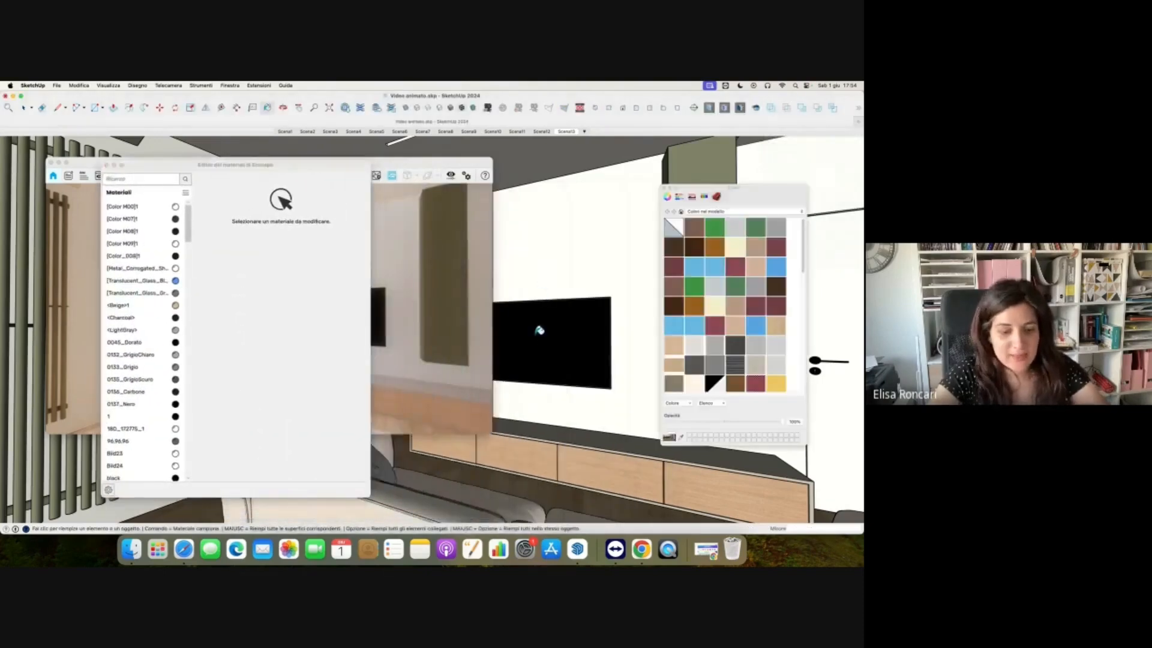
{"action": "left_click", "coordinate": [536, 337], "text": "super"}
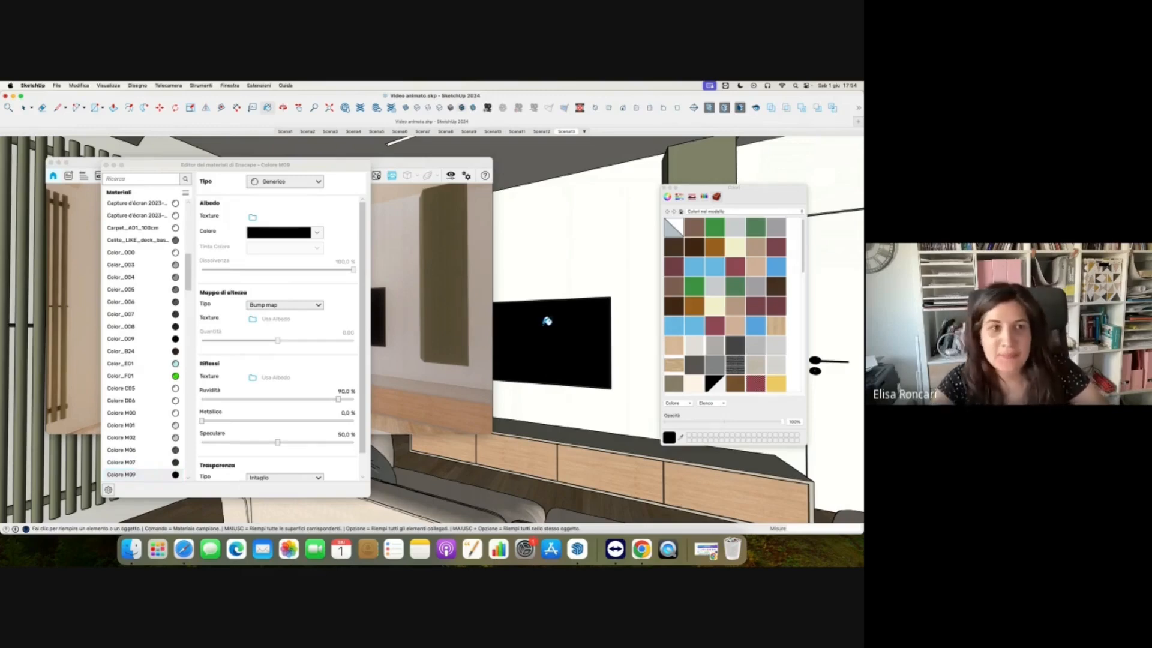
Load the file "video tv.mp4" as the albedo texture of the TV screen material.
{"action": "left_click", "coordinate": [252, 219]}
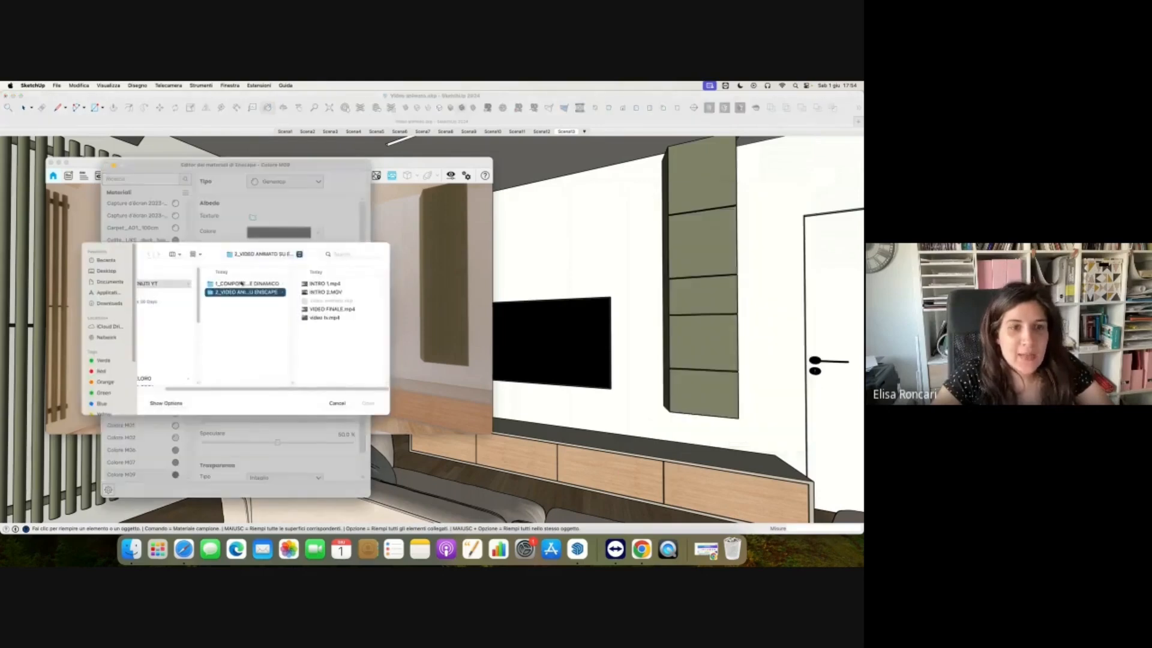
{"action": "left_click", "coordinate": [332, 317]}
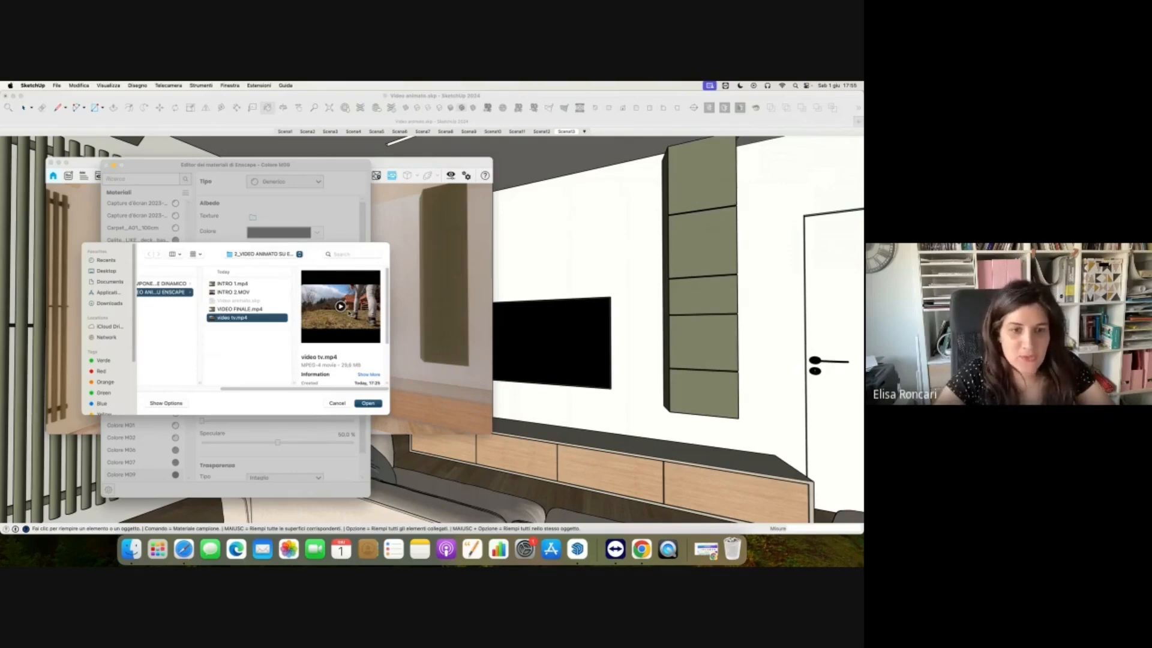
{"action": "left_click", "coordinate": [367, 404]}
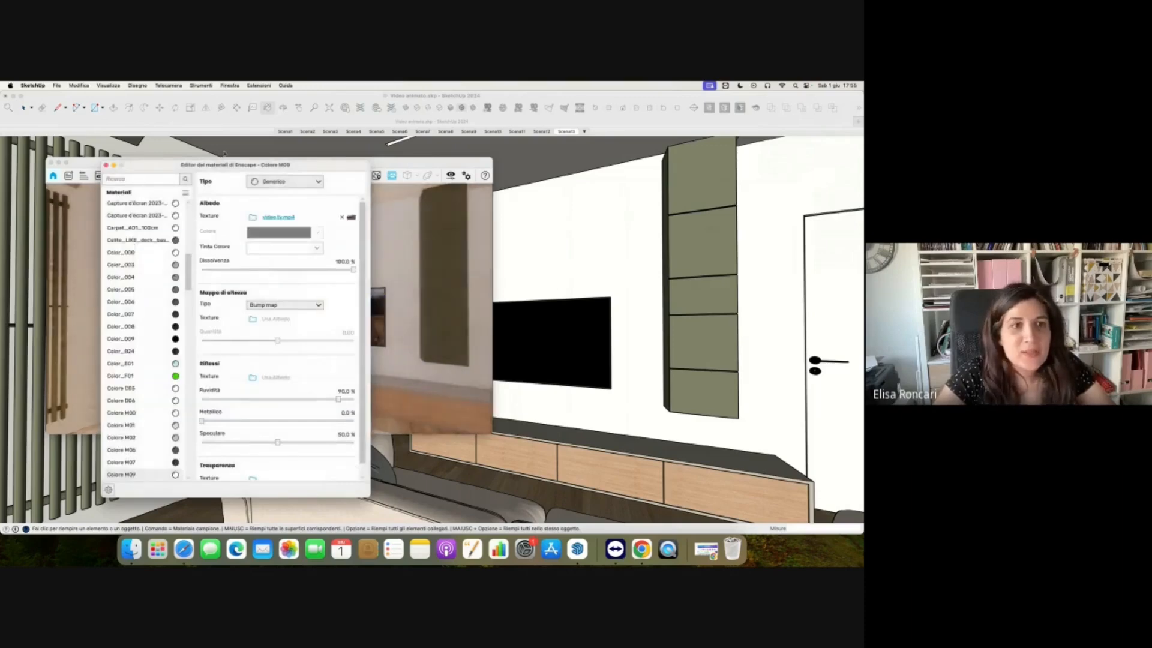
Lower the TV screen material's reflection roughness (Ruvidità) to 17.9% and close the material editor.
{"action": "left_click_drag", "start_coordinate": [211, 168], "coordinate": [682, 152]}
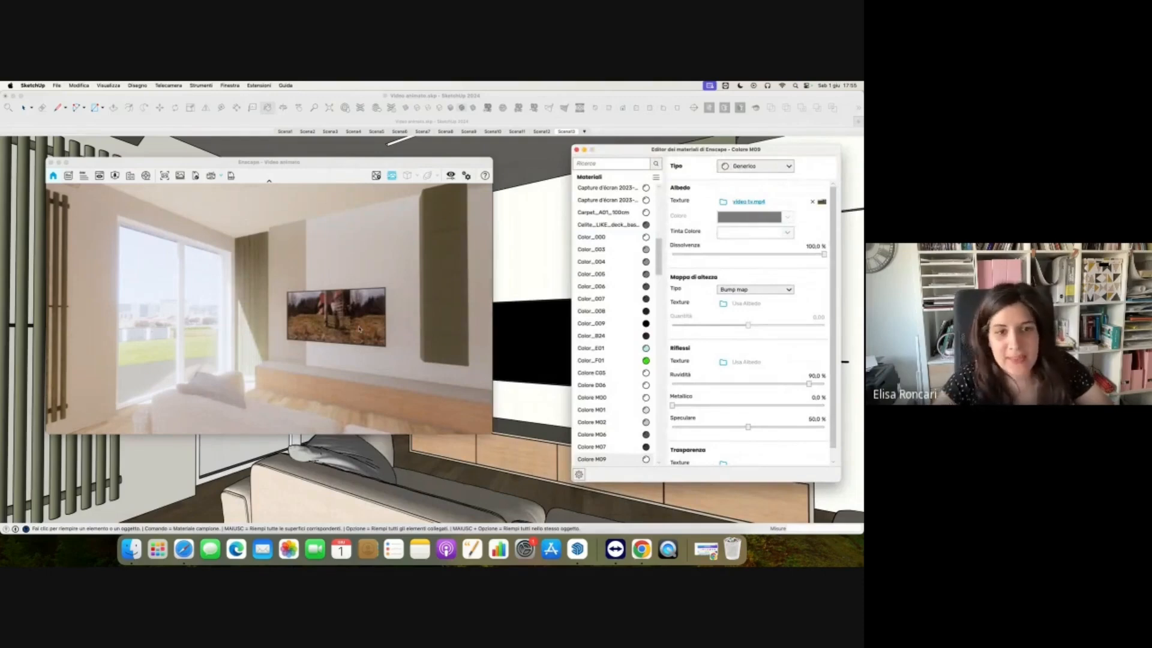
{"action": "left_click_drag", "start_coordinate": [712, 151], "coordinate": [671, 140]}
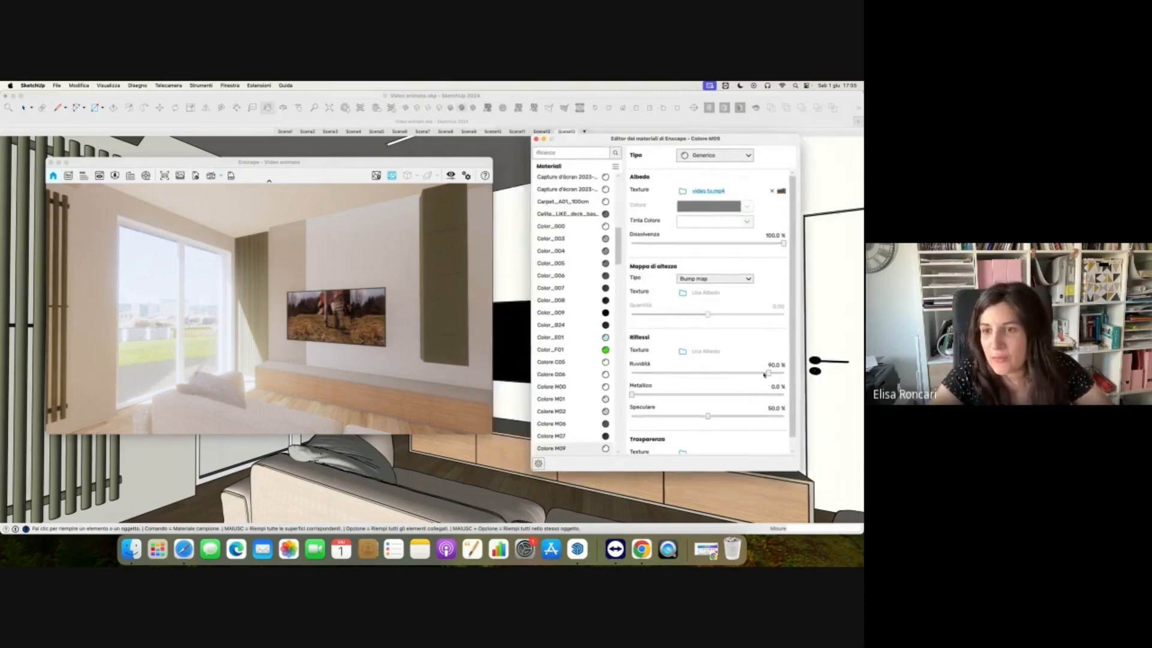
{"action": "left_click_drag", "start_coordinate": [768, 373], "coordinate": [659, 374]}
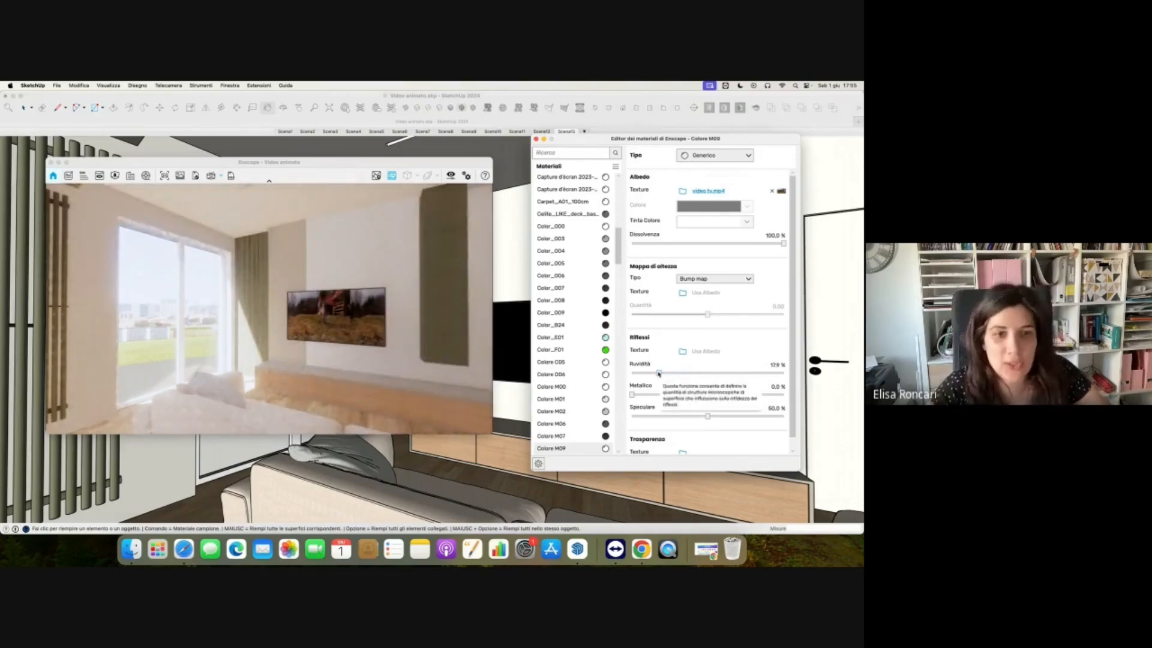
{"action": "middle_click_drag", "start_coordinate": [524, 332], "coordinate": [504, 337]}
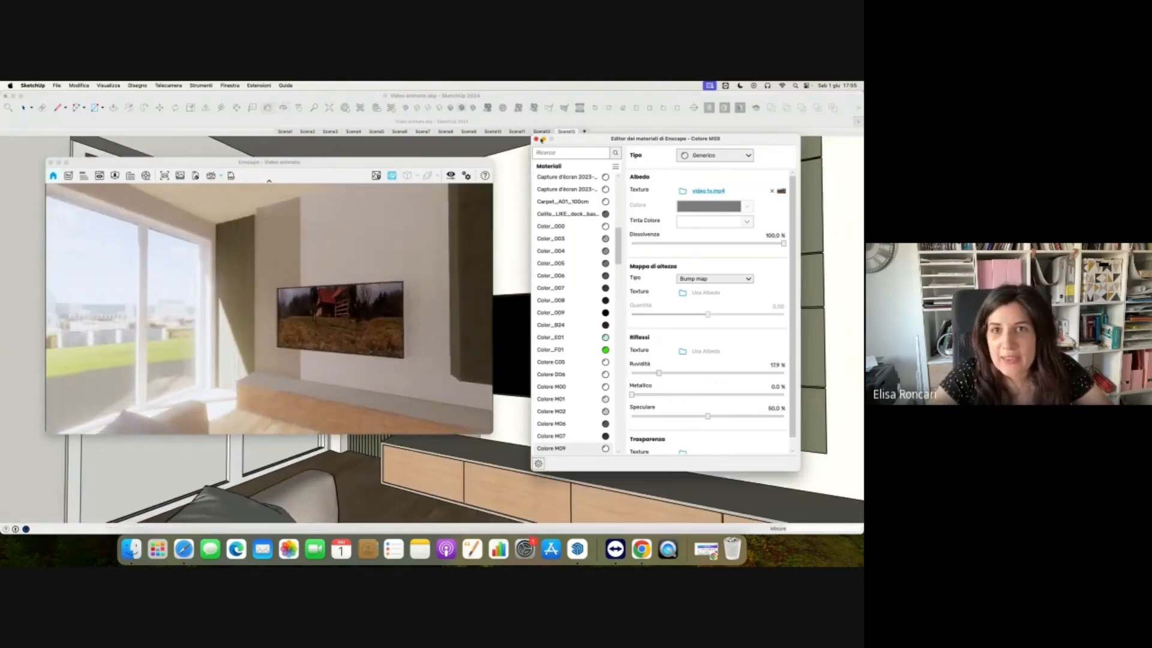
{"action": "left_click", "coordinate": [536, 140]}
Reposition the video texture on the TV screen face, stretching it to span the full screen width and shifting the image.
{"action": "middle_click_drag", "start_coordinate": [577, 302], "coordinate": [669, 317]}
{"action": "key", "text": "b"}
{"action": "scroll", "coordinate": [555, 318], "scroll_direction": "up", "scroll_amount": 3}
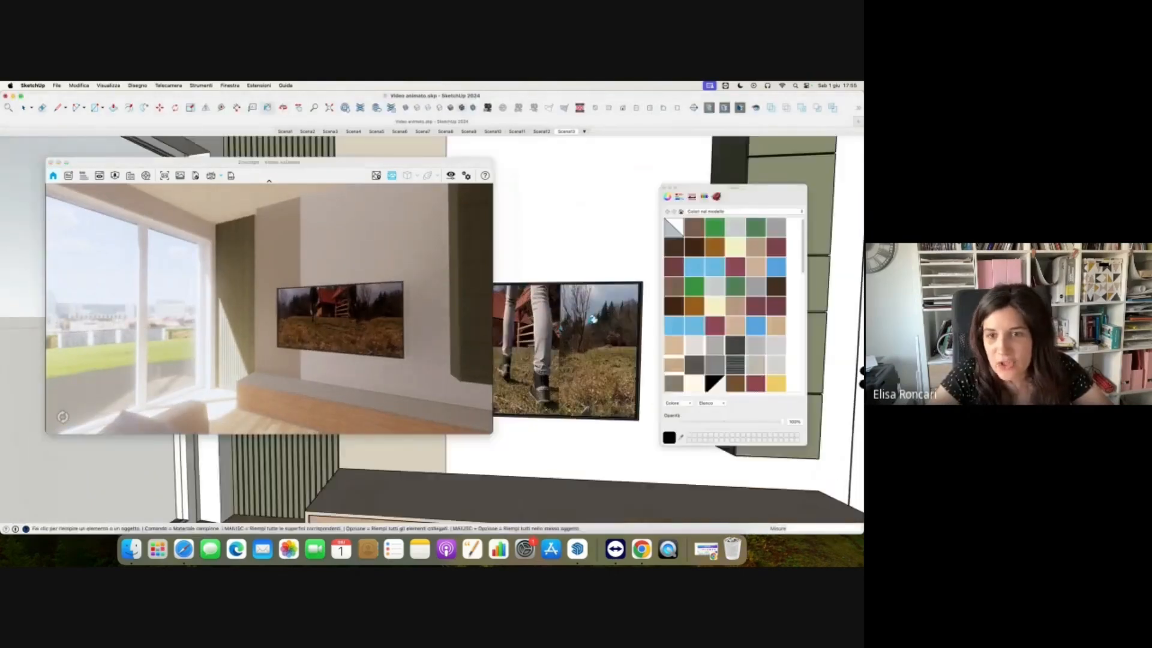
{"action": "left_click", "coordinate": [23, 108]}
{"action": "left_click_drag", "start_coordinate": [193, 169], "coordinate": [47, 169]}
{"action": "left_click", "coordinate": [474, 339]}
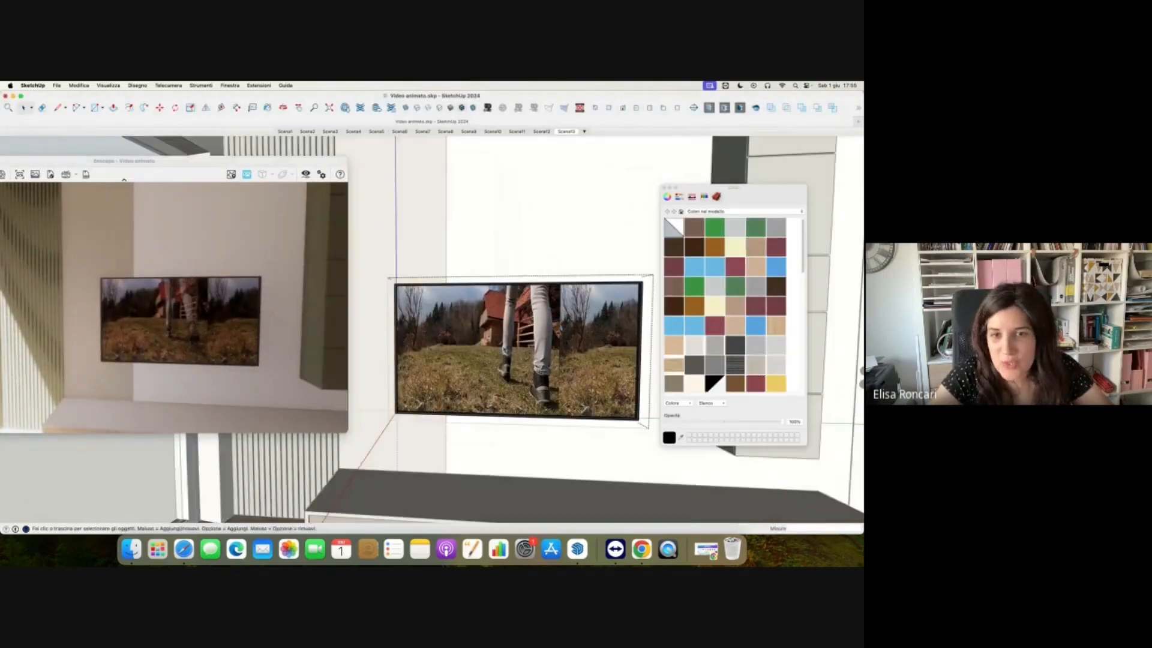
{"action": "right_click", "coordinate": [508, 344]}
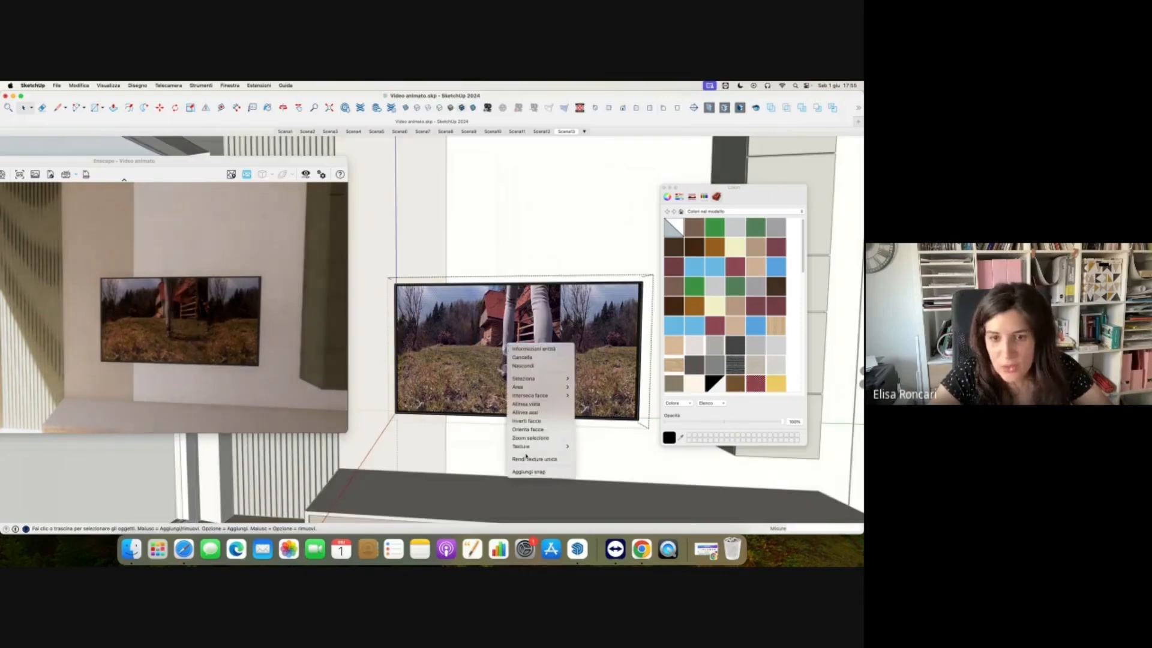
{"action": "mouse_move", "coordinate": [540, 446]}
{"action": "left_click", "coordinate": [585, 447]}
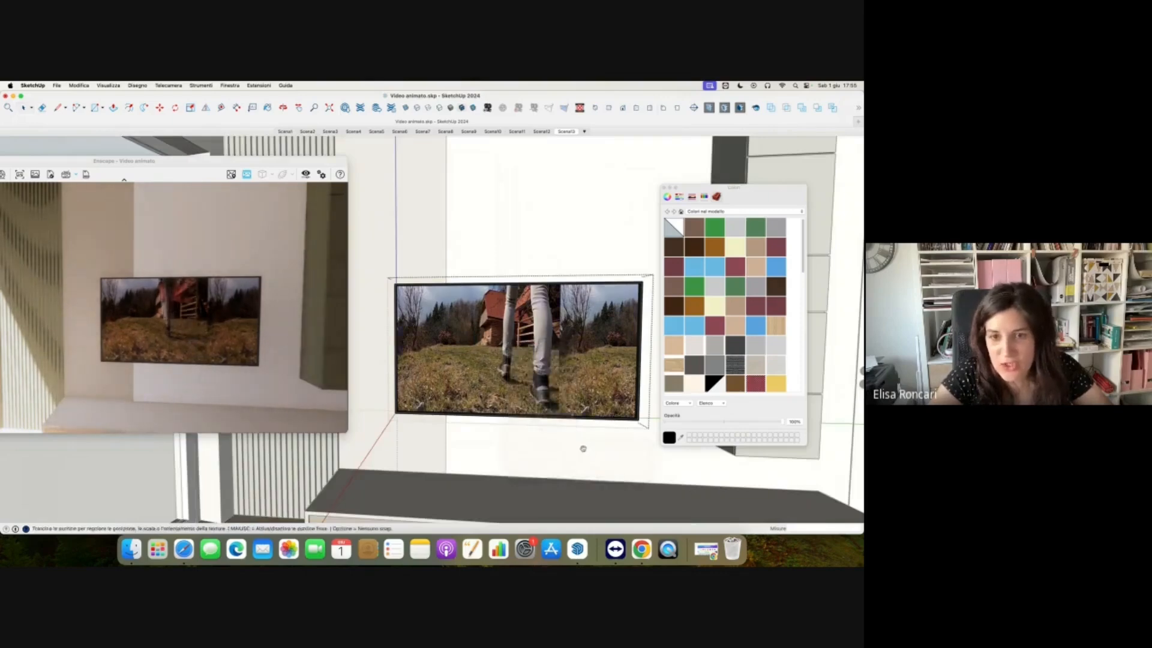
{"action": "mouse_move", "coordinate": [465, 339]}
{"action": "left_mouse_down"}
{"action": "mouse_move", "coordinate": [444, 336]}
{"action": "mouse_move", "coordinate": [408, 291]}
{"action": "mouse_move", "coordinate": [510, 411]}
{"action": "mouse_move", "coordinate": [475, 336]}
{"action": "mouse_move", "coordinate": [454, 341]}
{"action": "left_mouse_up"}
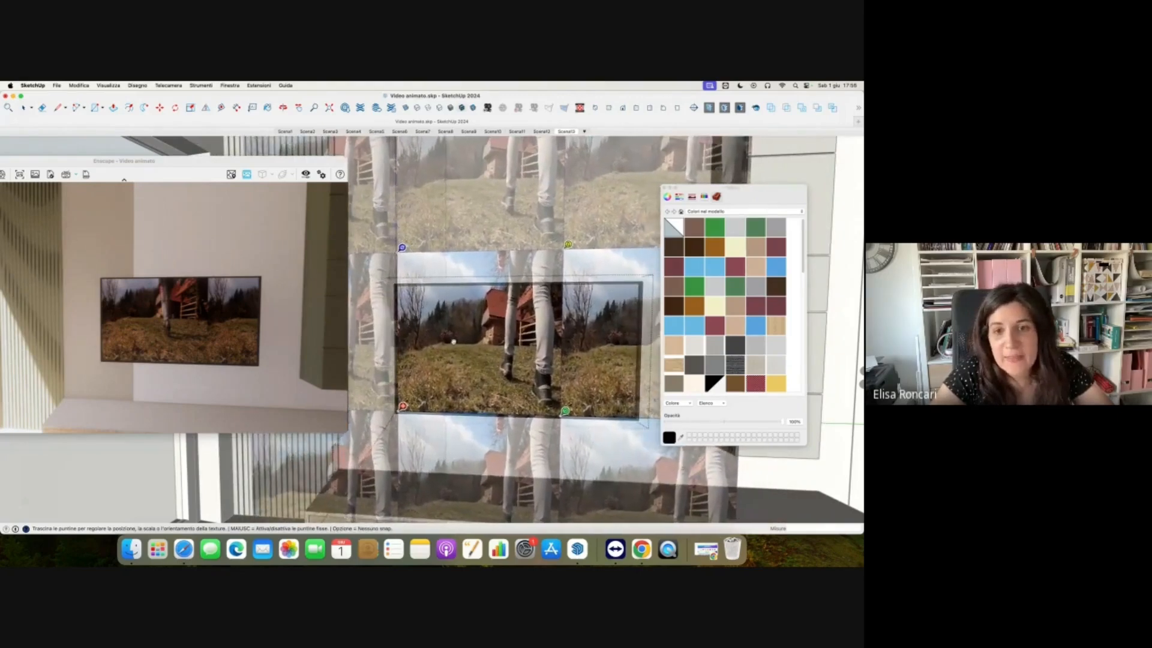
{"action": "left_click_drag", "start_coordinate": [565, 411], "coordinate": [641, 414]}
{"action": "left_click_drag", "start_coordinate": [522, 310], "coordinate": [519, 339]}
{"action": "key", "text": "Return"}
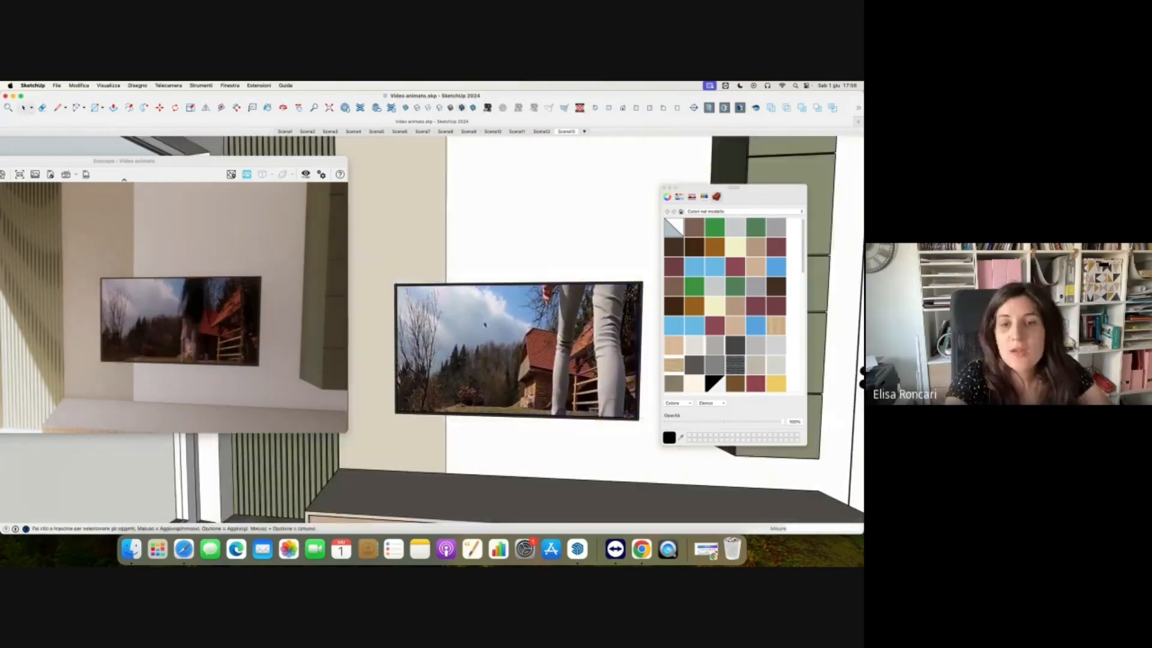
Frame the living room frontally from behind the sofa, with the TV wall and window in the render view.
{"action": "mouse_move", "coordinate": [489, 286]}
{"action": "middle_mouse_down"}
{"action": "mouse_move", "coordinate": [540, 330]}
{"action": "mouse_move", "coordinate": [512, 335]}
{"action": "middle_mouse_up"}
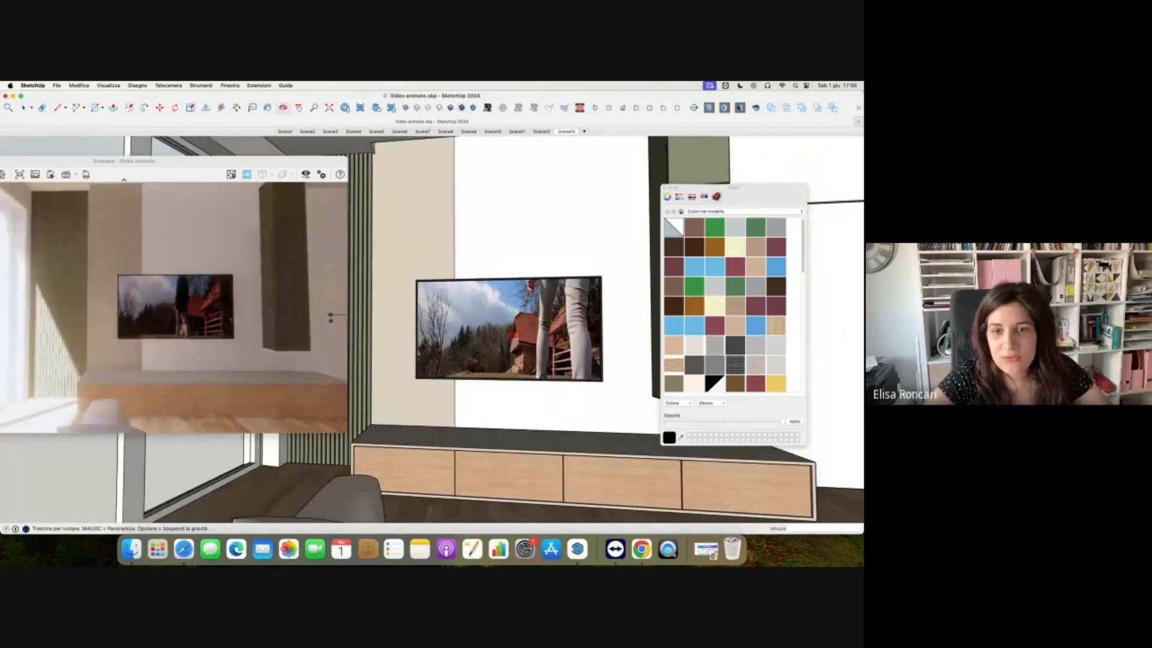
{"action": "scroll", "coordinate": [509, 330], "scroll_direction": "down", "scroll_amount": 3}
{"action": "left_click_drag", "start_coordinate": [167, 164], "coordinate": [292, 151]}
{"action": "middle_click_drag", "start_coordinate": [525, 257], "coordinate": [539, 257]}
{"action": "scroll", "coordinate": [546, 318], "scroll_direction": "down", "scroll_amount": 2}
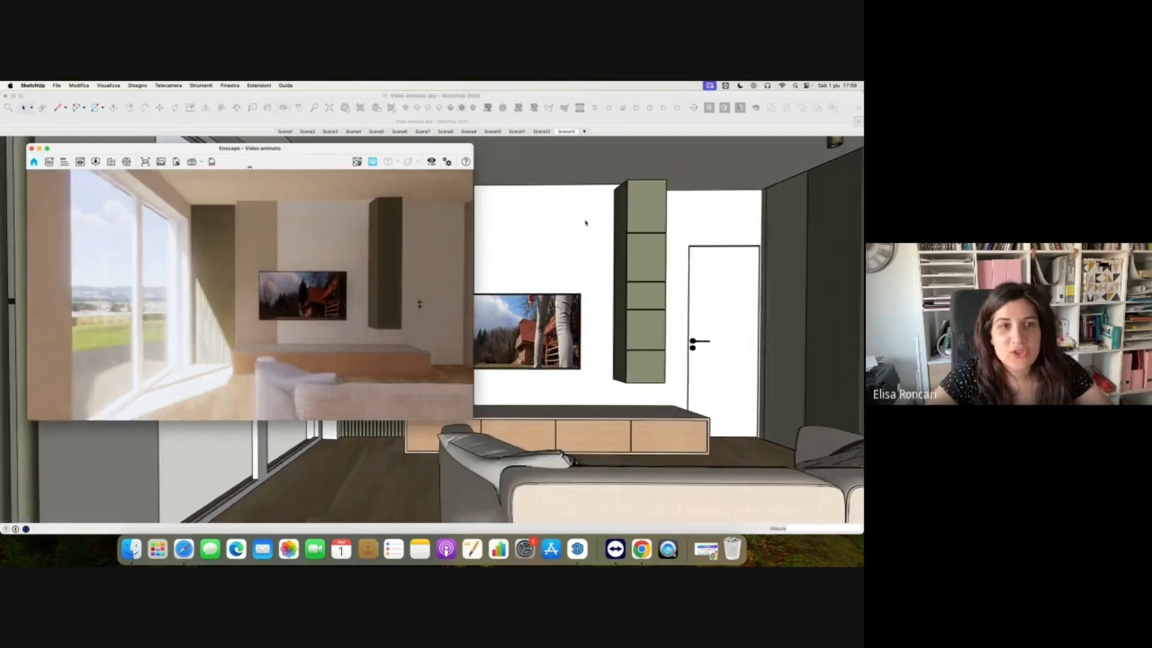
{"action": "left_click", "coordinate": [298, 107]}
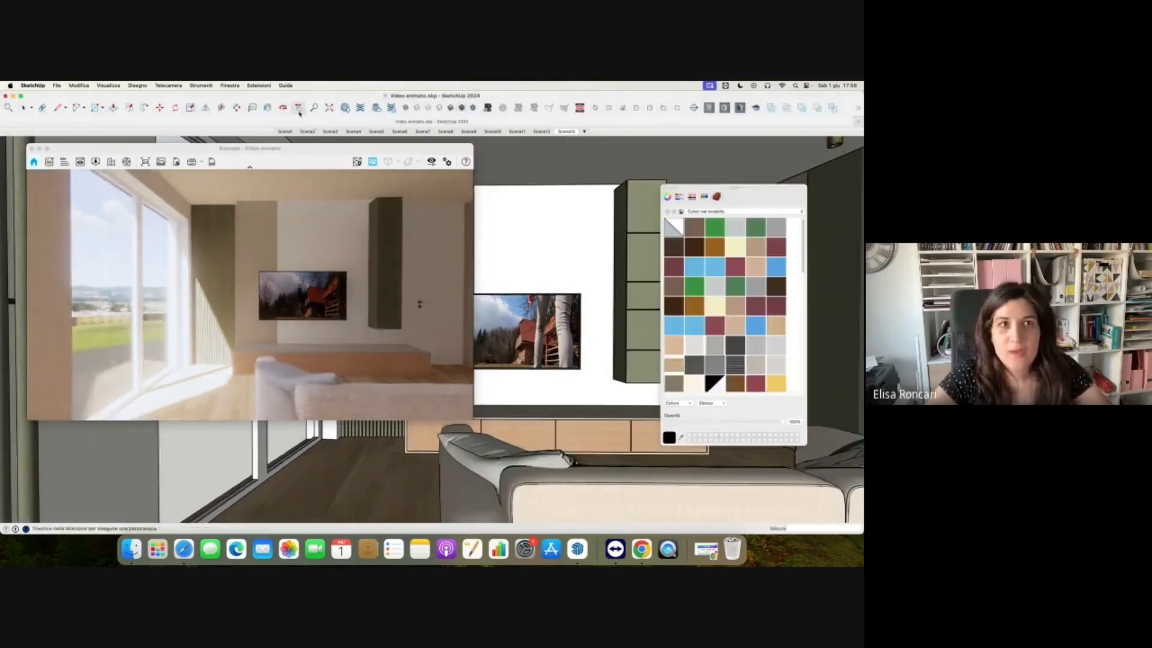
{"action": "mouse_move", "coordinate": [570, 302]}
{"action": "left_mouse_down"}
{"action": "mouse_move", "coordinate": [477, 300]}
{"action": "mouse_move", "coordinate": [506, 305]}
{"action": "mouse_move", "coordinate": [534, 332]}
{"action": "left_mouse_up"}
{"action": "scroll", "coordinate": [517, 329], "scroll_direction": "down", "scroll_amount": 2}
{"action": "scroll", "coordinate": [521, 330], "scroll_direction": "up", "scroll_amount": 2}
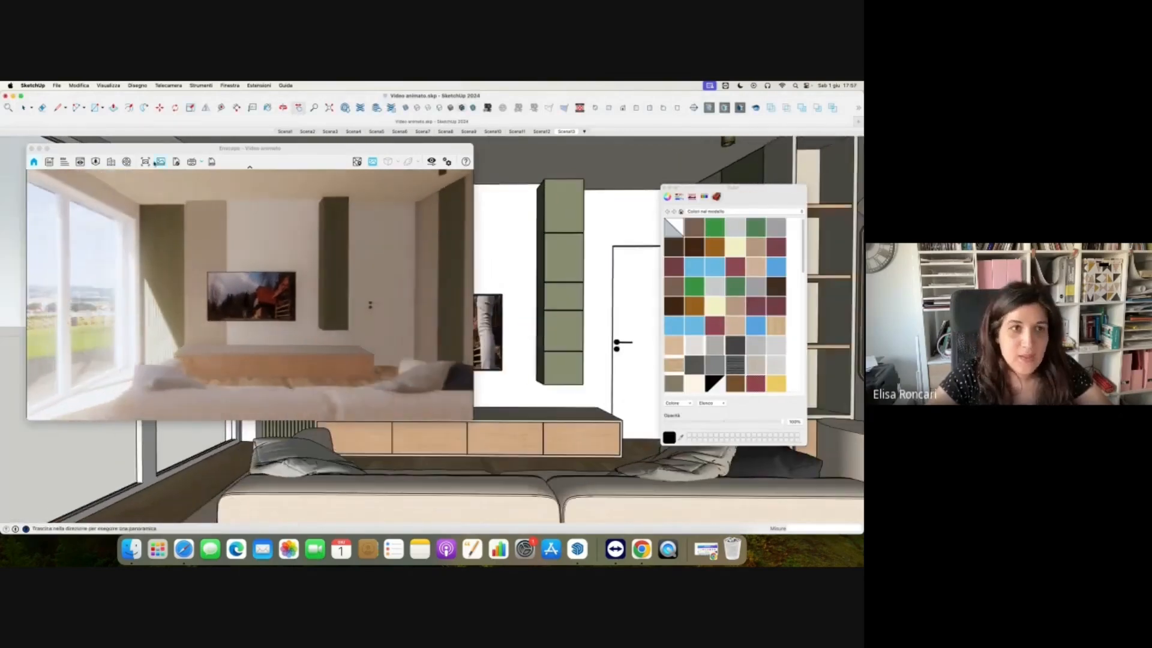
{"action": "left_click", "coordinate": [372, 162]}
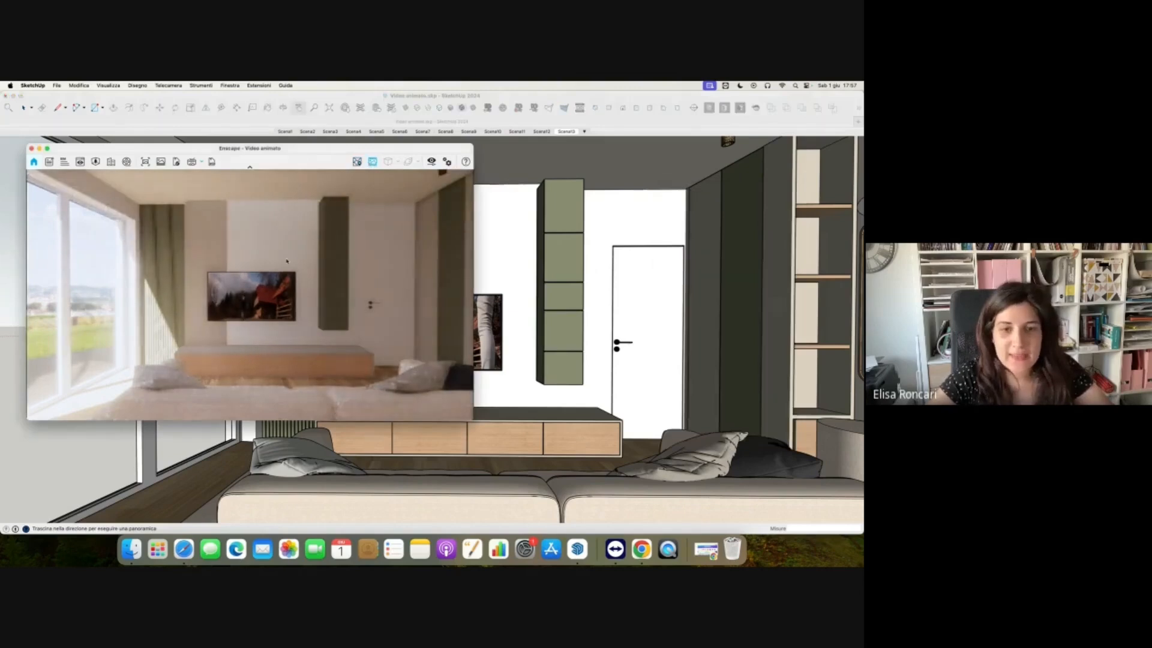
Open the Enscape video editor and create the start and end keyframes from the current camera view.
{"action": "left_click", "coordinate": [127, 162]}
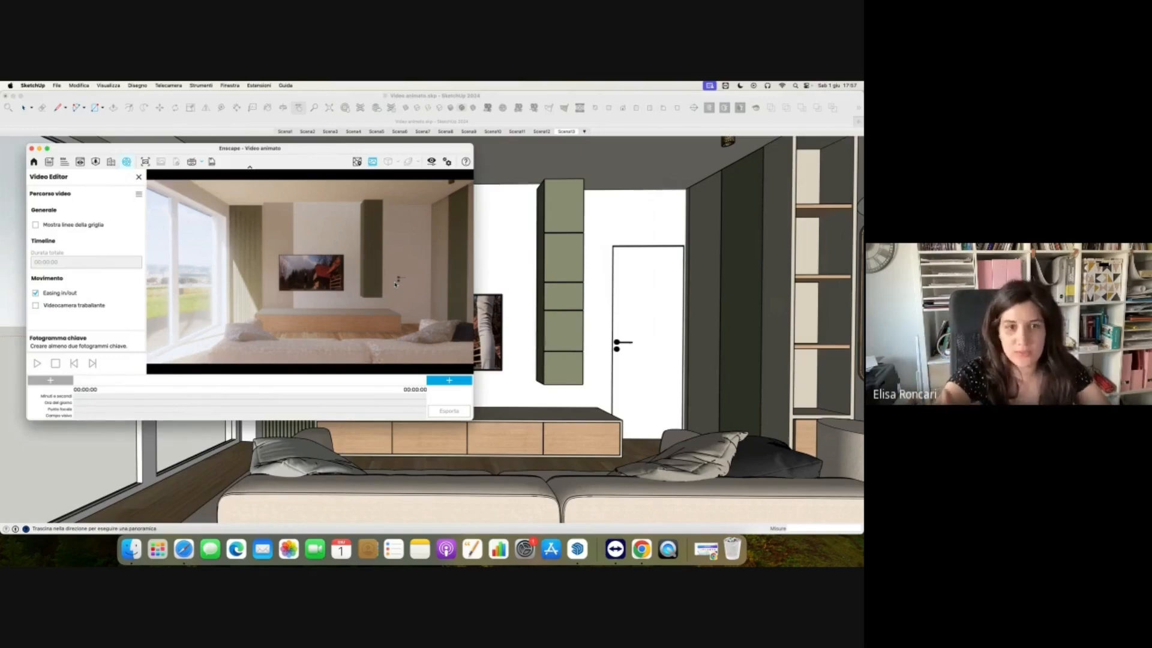
{"action": "left_click", "coordinate": [52, 380]}
{"action": "left_click", "coordinate": [52, 381]}
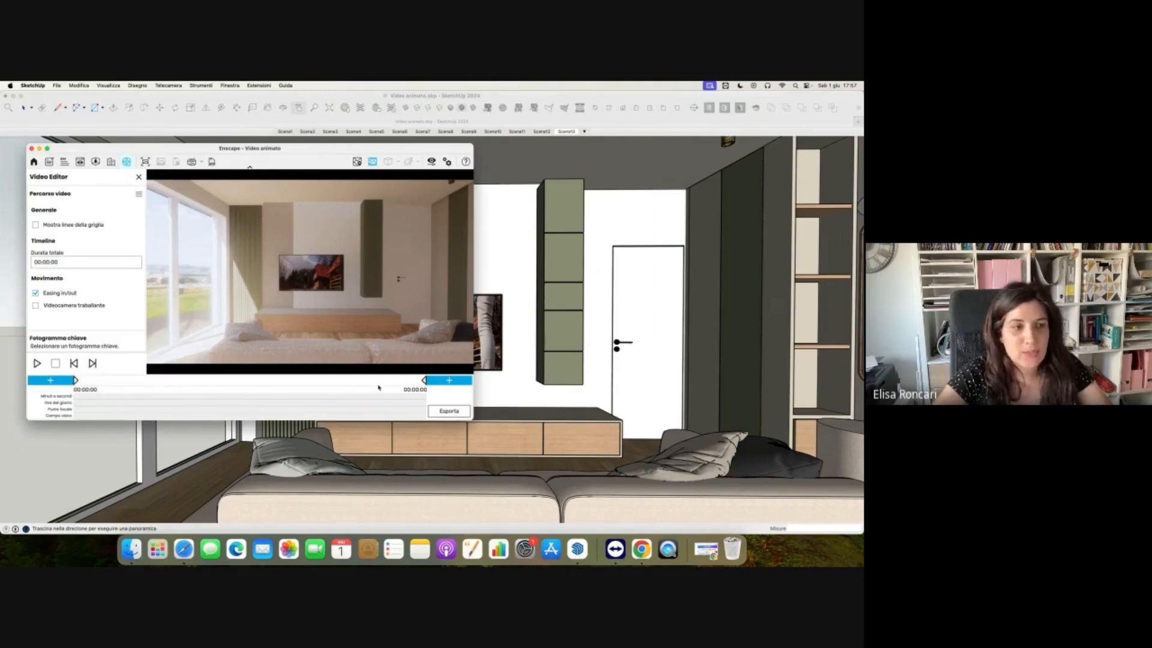
Enable the field of view override on the first keyframe and narrow it to a close shot of the TV.
{"action": "left_click", "coordinate": [75, 381]}
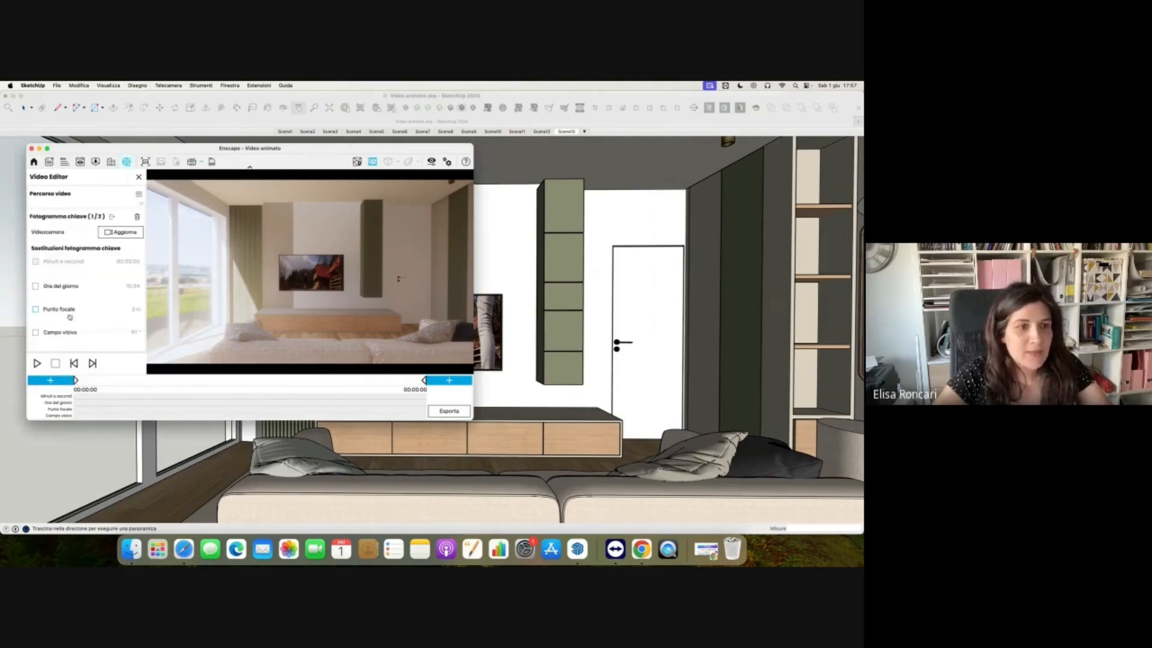
{"action": "left_click", "coordinate": [68, 337]}
{"action": "left_click_drag", "start_coordinate": [109, 342], "coordinate": [84, 348]}
Set the second keyframe's field of view to 104° and preview the camera path.
{"action": "left_click", "coordinate": [424, 380]}
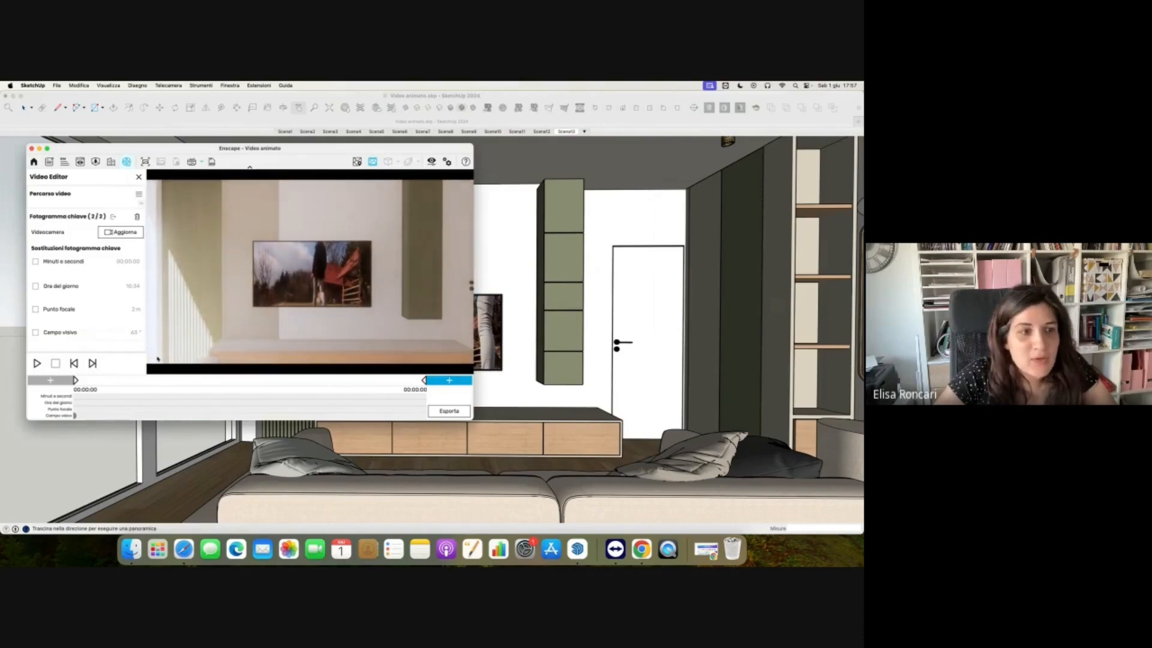
{"action": "left_click_drag", "start_coordinate": [86, 343], "coordinate": [114, 341]}
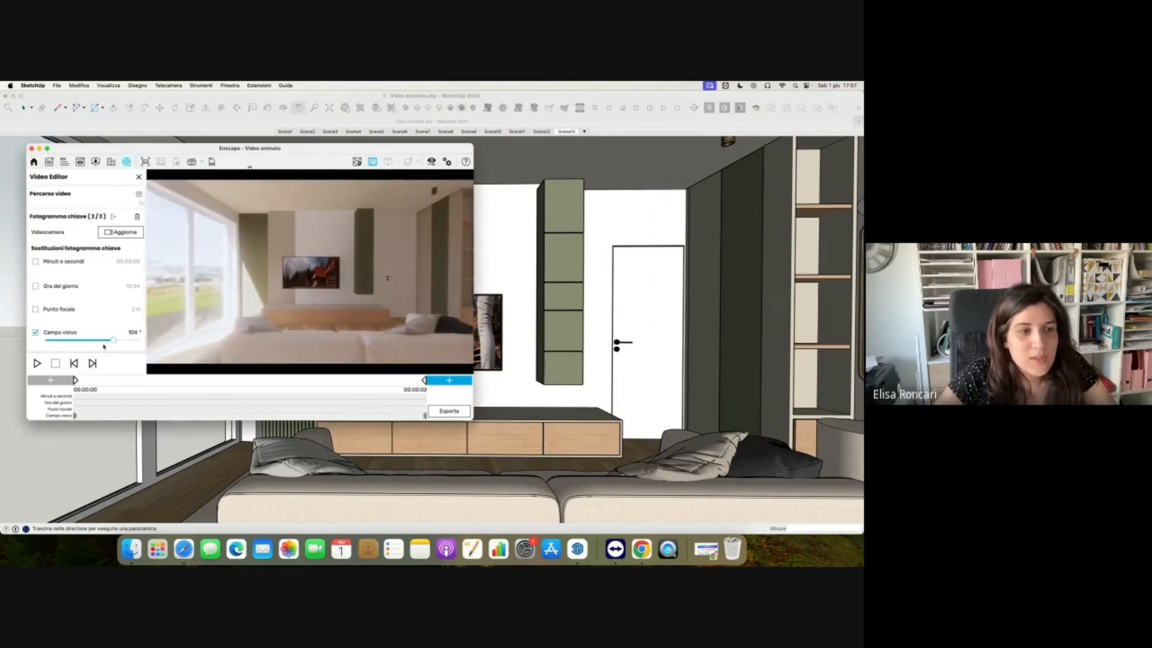
{"action": "left_click", "coordinate": [36, 364]}
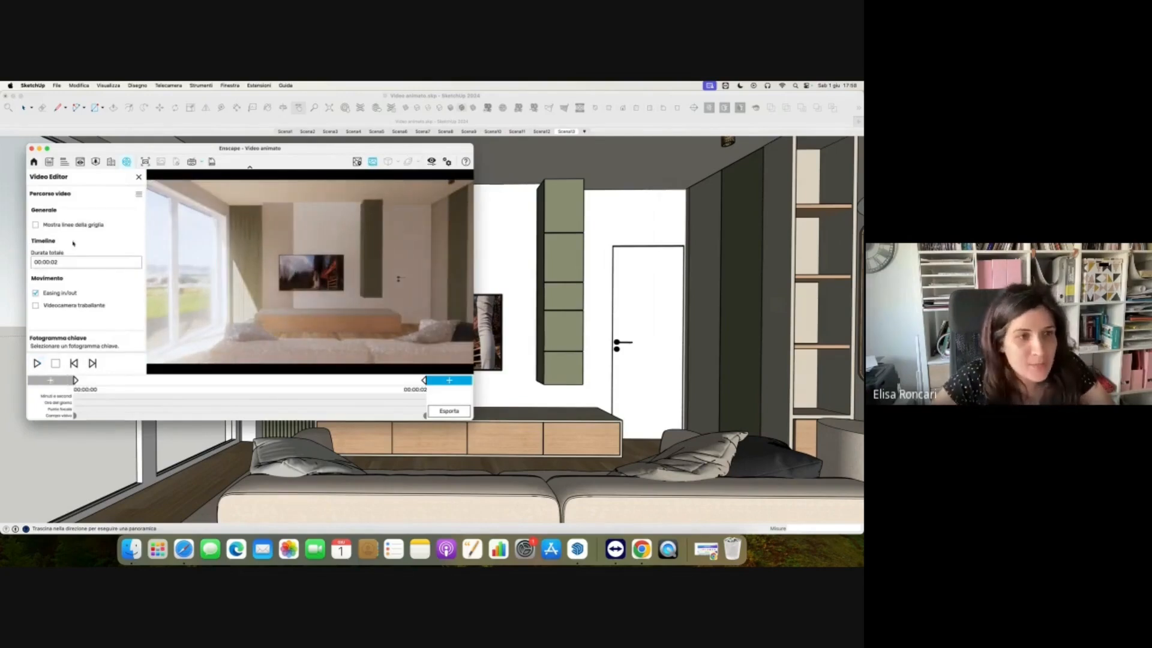
Set the video path's total duration to 5 seconds and preview the animation.
{"action": "left_click", "coordinate": [70, 264]}
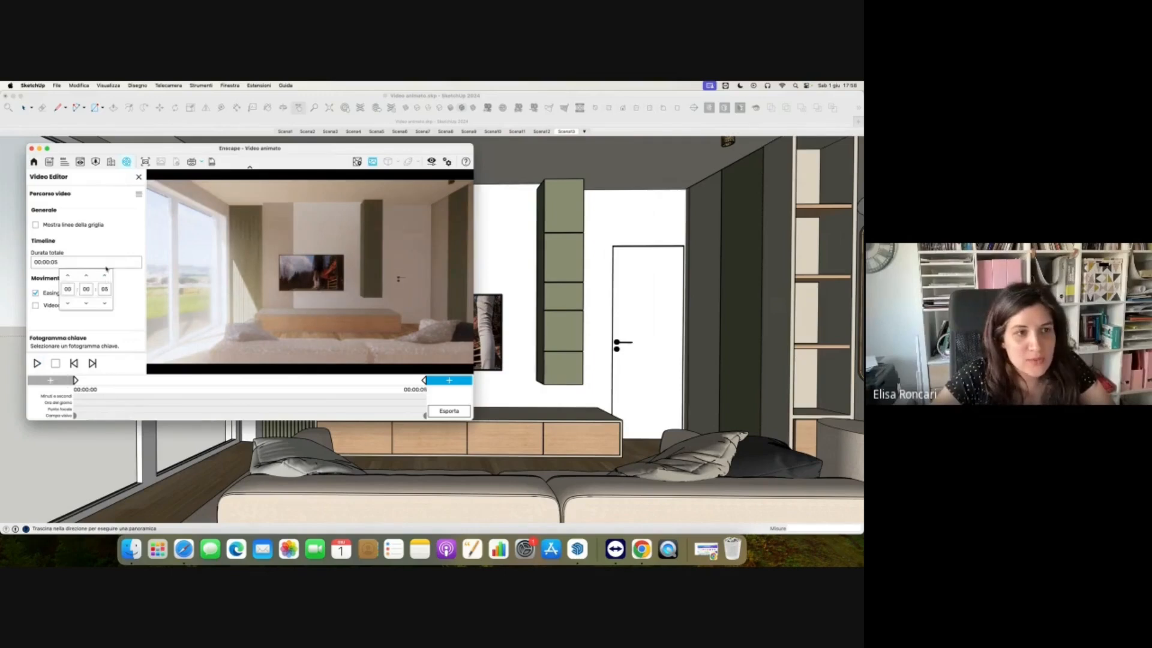
{"action": "left_click", "coordinate": [100, 264]}
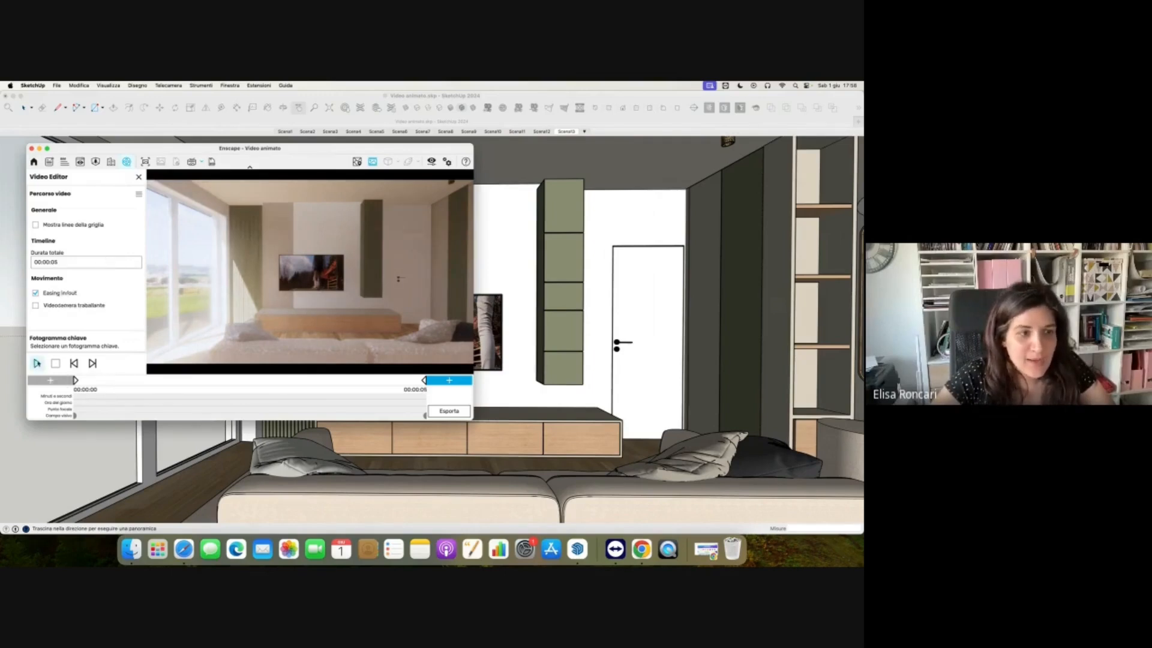
{"action": "left_click", "coordinate": [37, 364]}
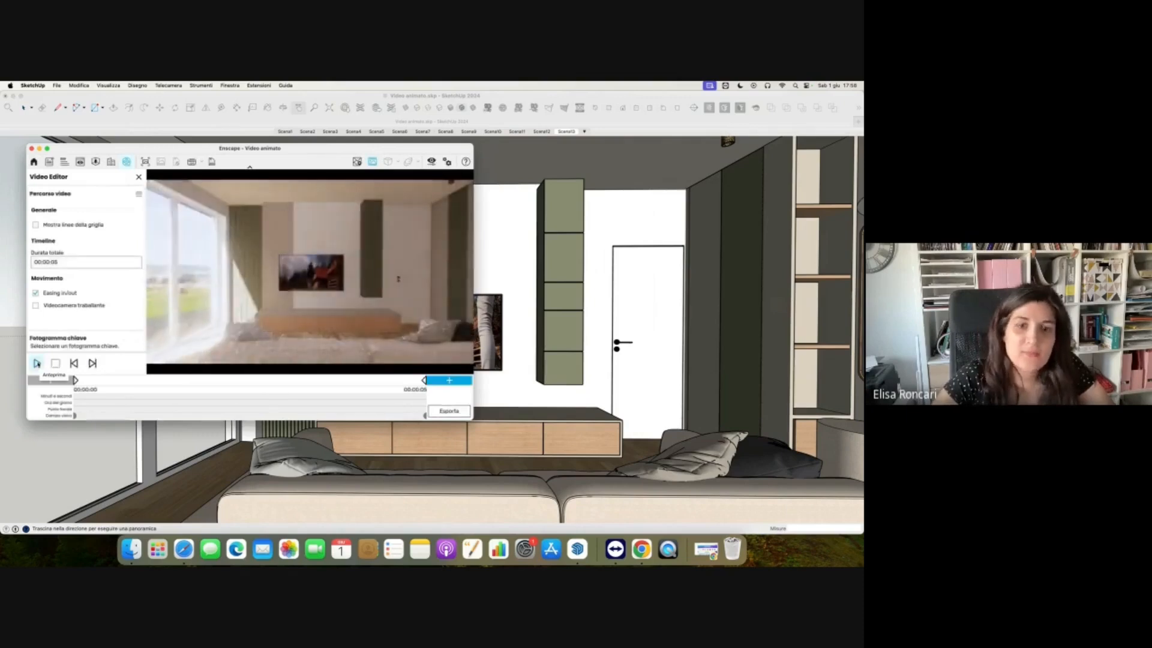
Export the video in Ultra HD with maximum (Massima) compression quality at 30 frames per second.
{"action": "left_click", "coordinate": [460, 414]}
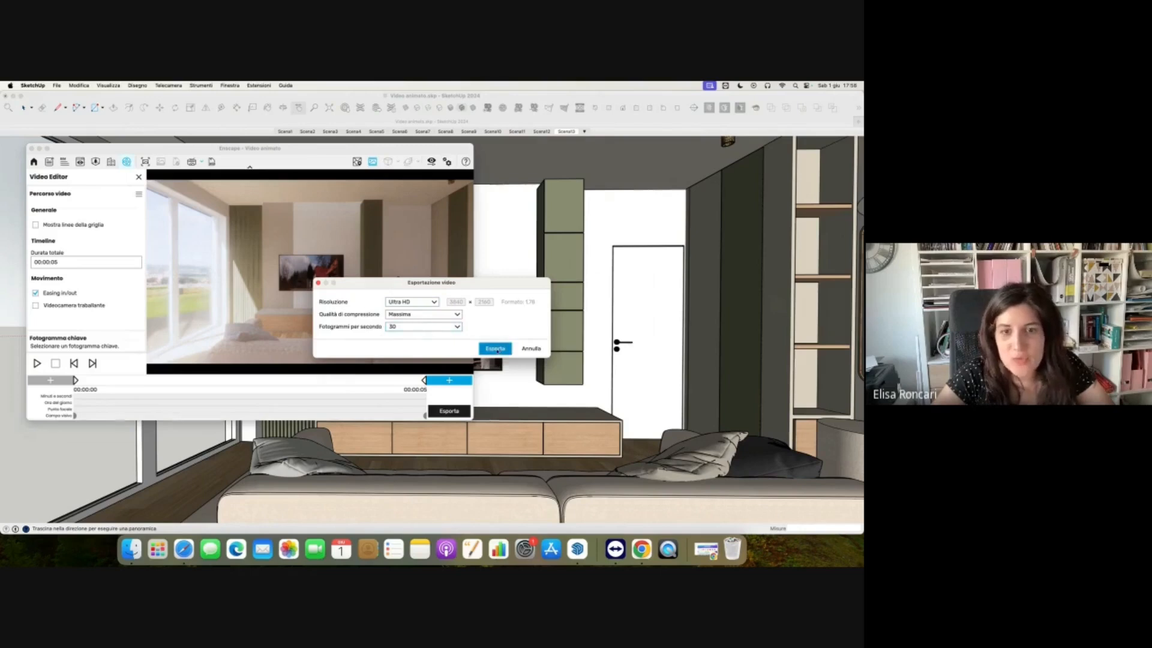
{"action": "left_click", "coordinate": [496, 349]}
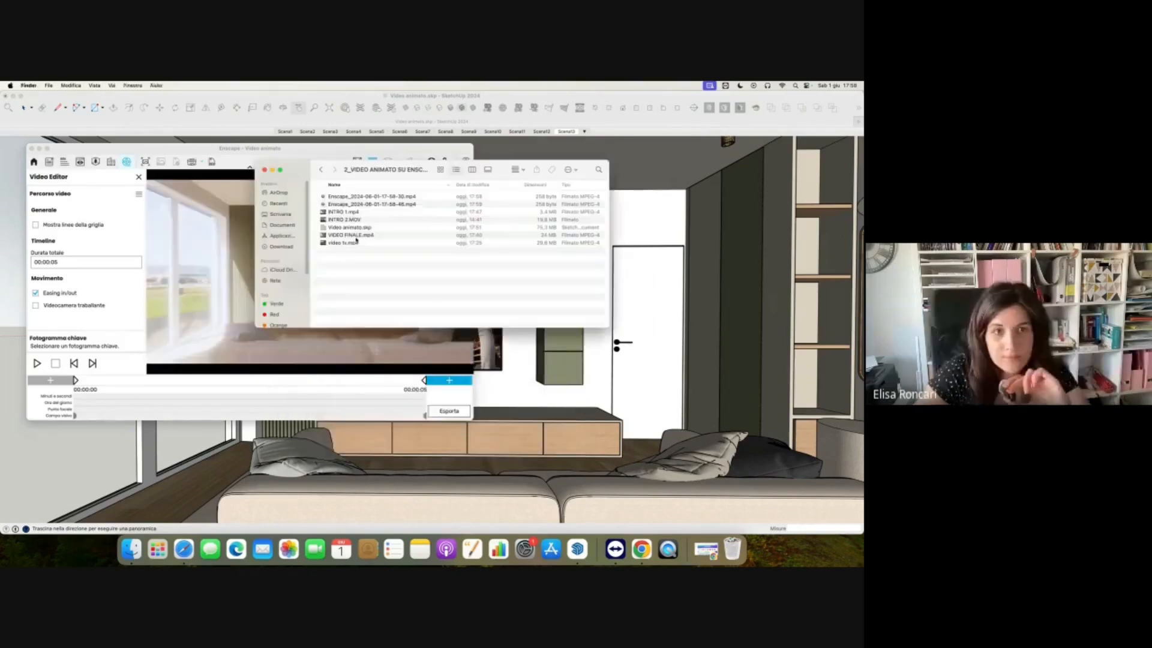
Open the rendered file "VIDEO FINALE.mp4" from the project folder and play it.
{"action": "left_click", "coordinate": [351, 236]}
{"action": "double_click", "coordinate": [351, 236]}
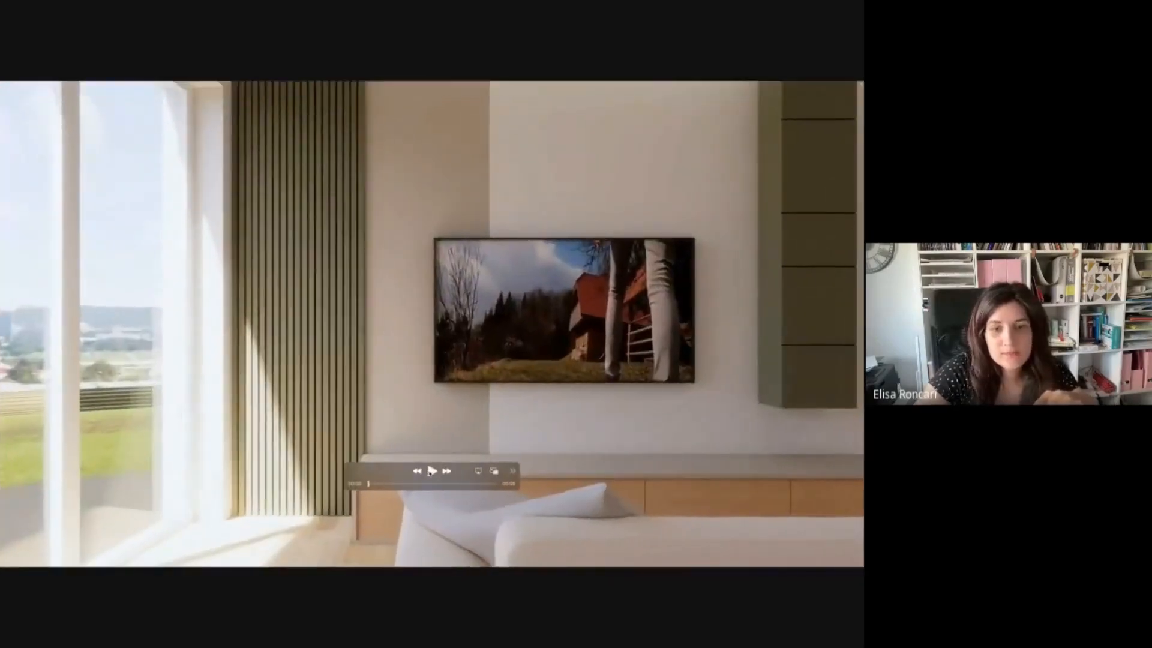
{"action": "left_click", "coordinate": [430, 471]}
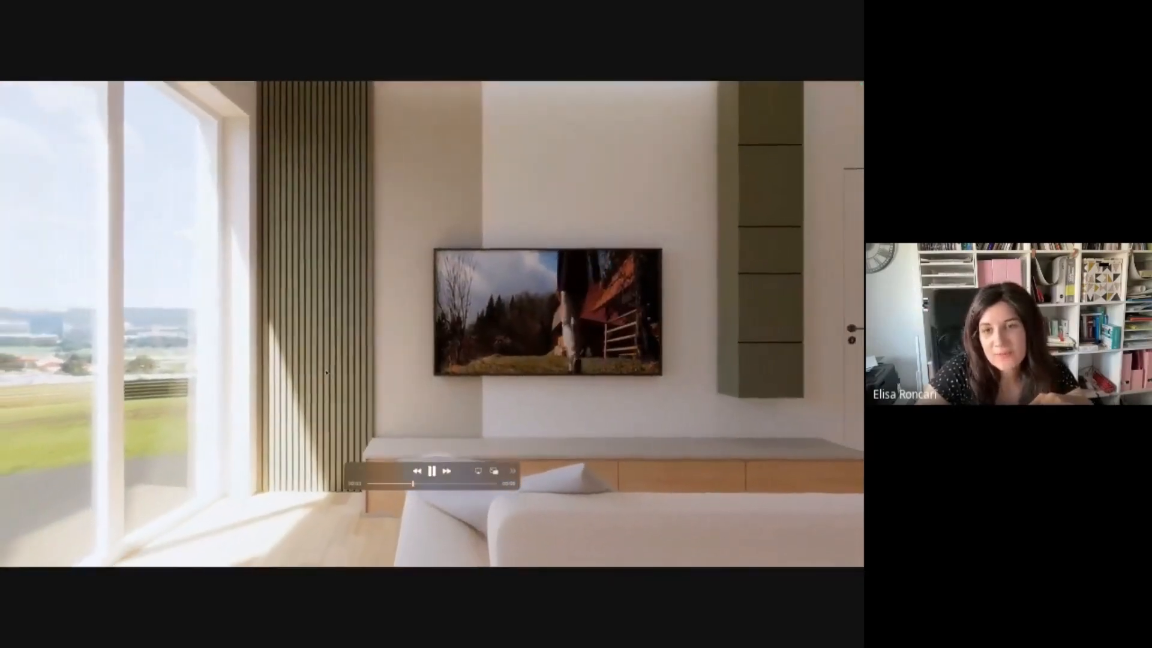